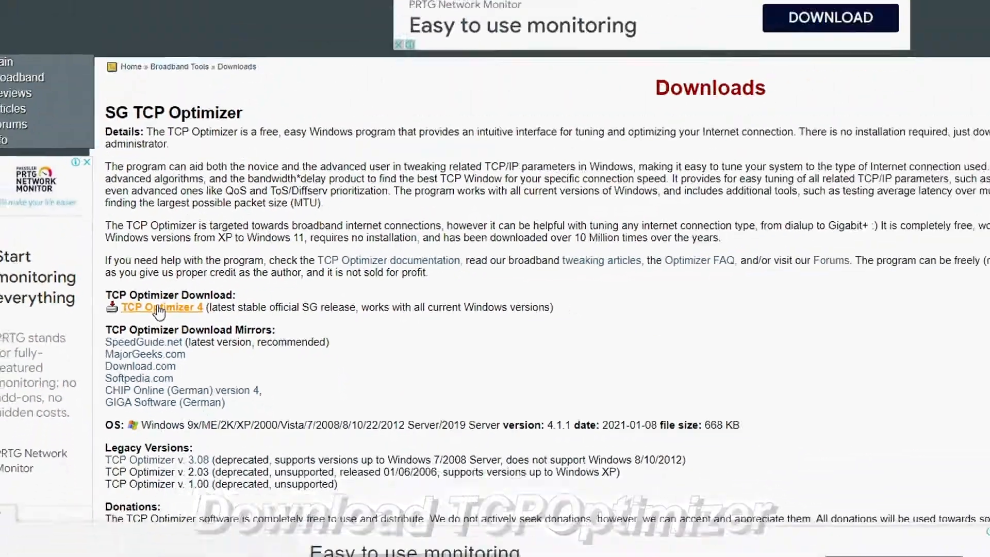
- Download TCP Optimizer 4 and run TCPOptimizer (1).exe from the Saved folder as administrator
click(316, 278)
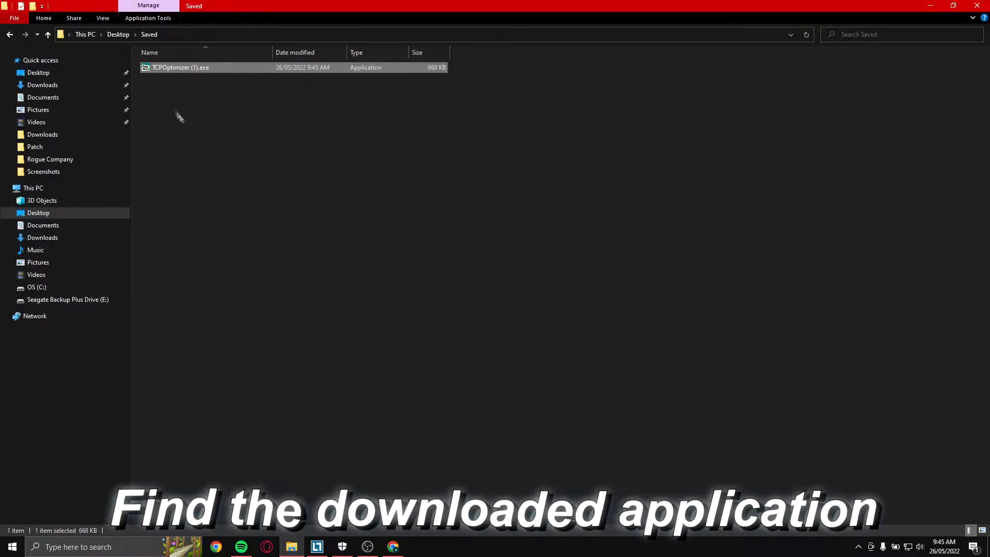
right_click(211, 69)
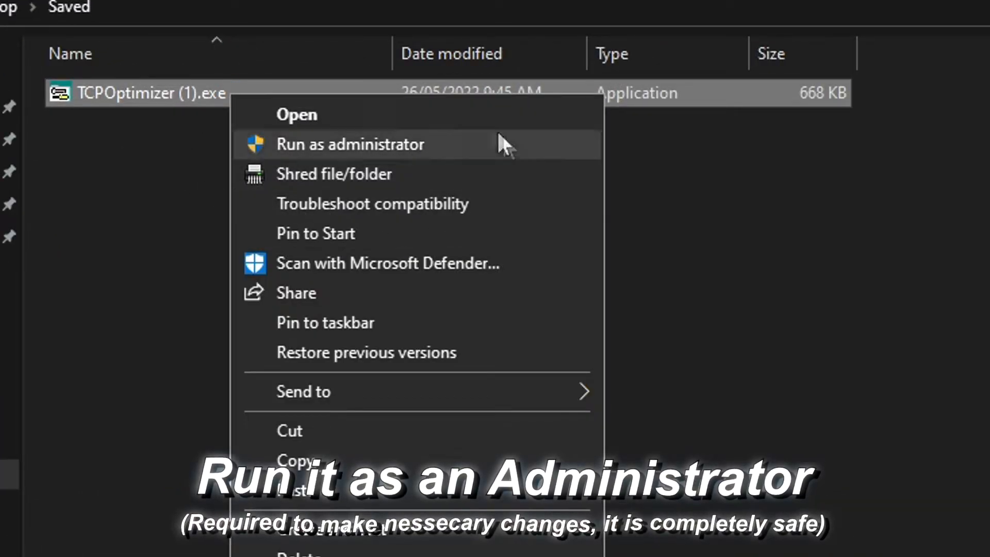
click(302, 147)
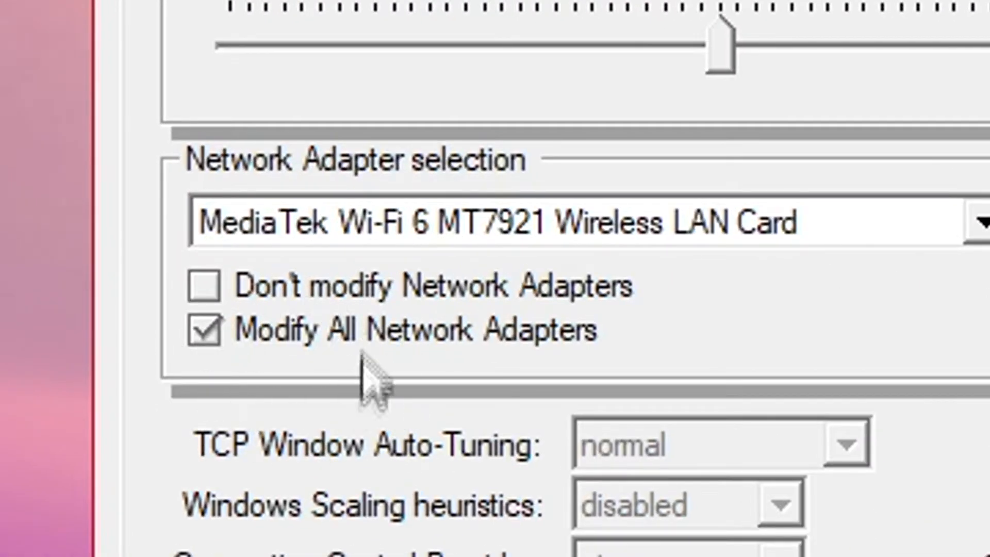
- With Modify All Network Adapters ticked, set the connection speed to 100 Mbps and choose the Custom settings
click(203, 334)
click(202, 333)
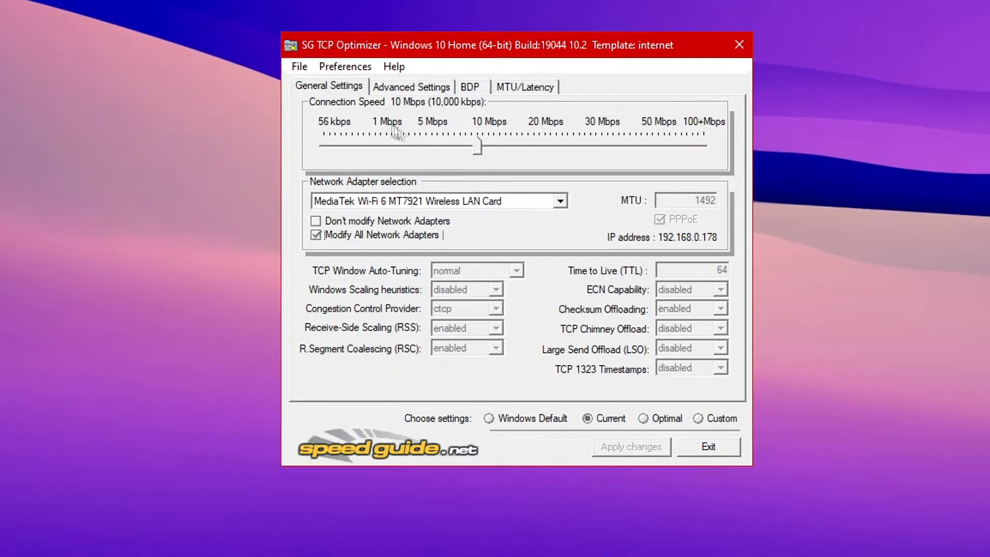
drag(480, 151, 704, 149)
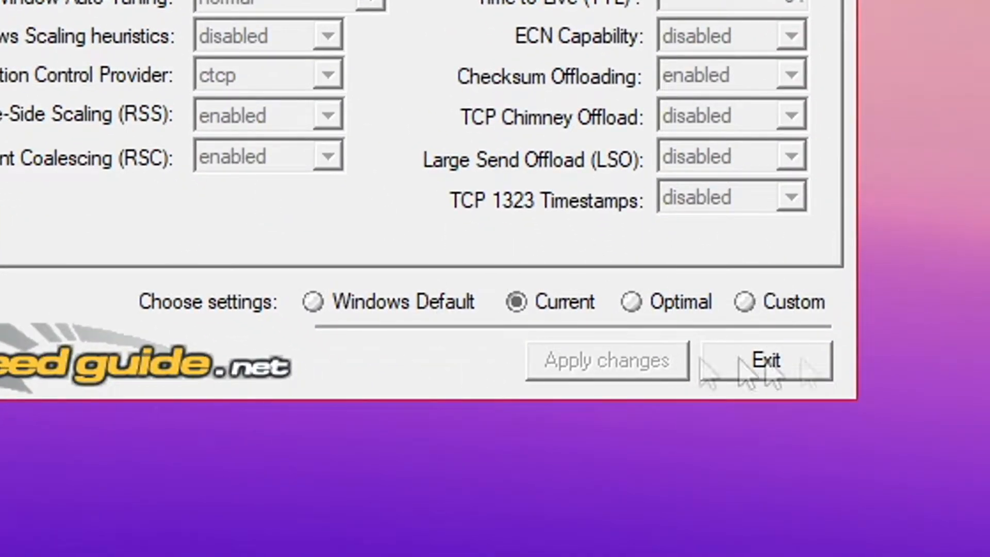
click(767, 308)
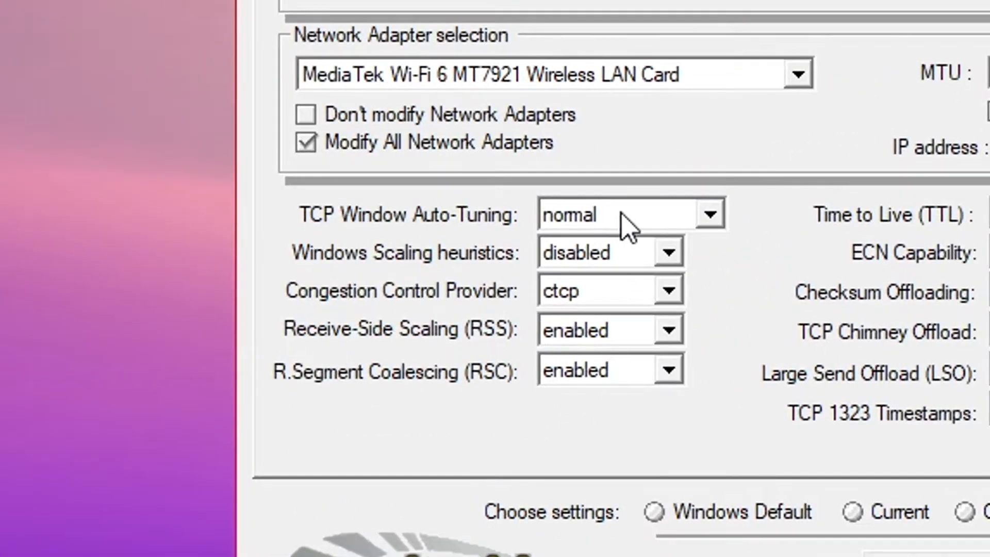
- Set TCP Window Auto-Tuning to normal, Windows Scaling heuristics to default and Congestion Control Provider to ctcp
click(474, 274)
click(603, 313)
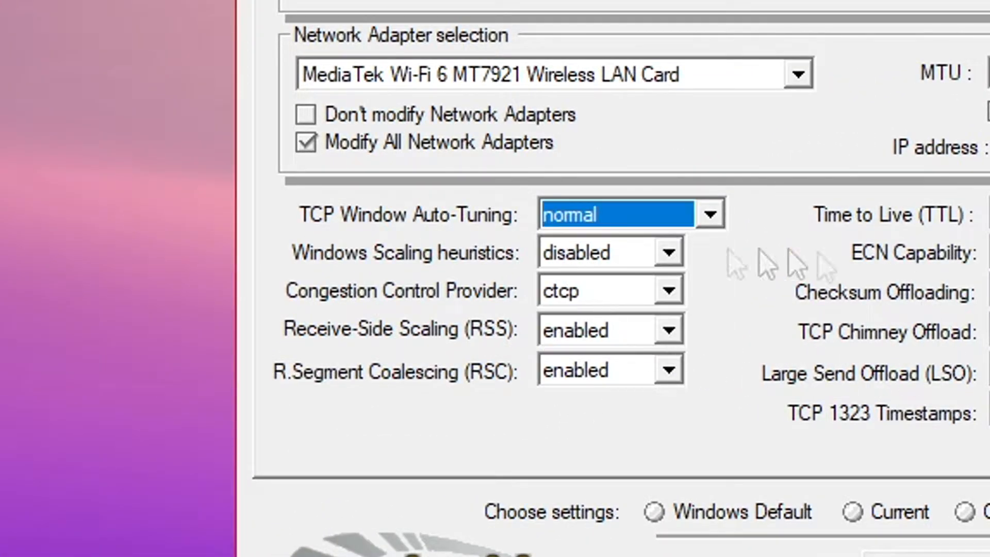
click(634, 258)
click(621, 283)
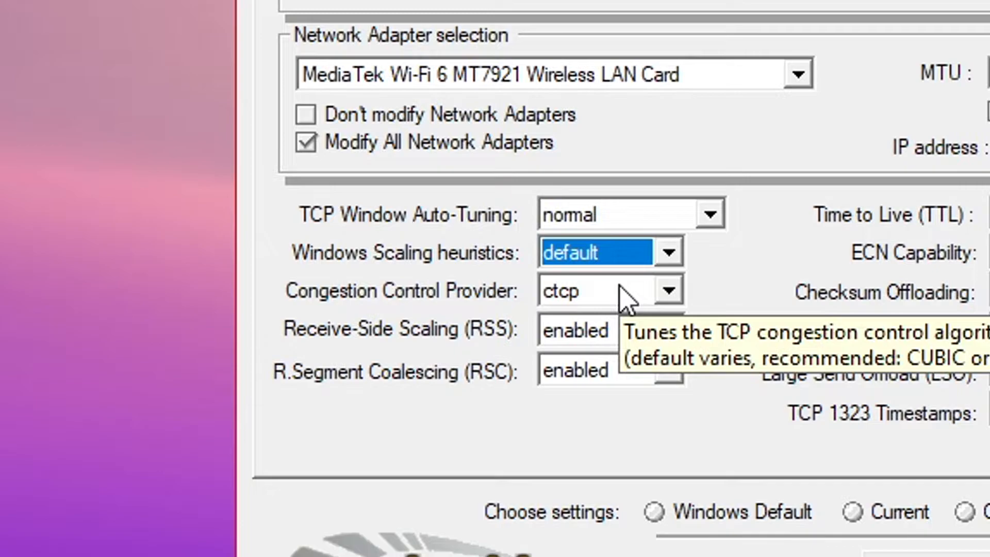
click(625, 299)
click(588, 367)
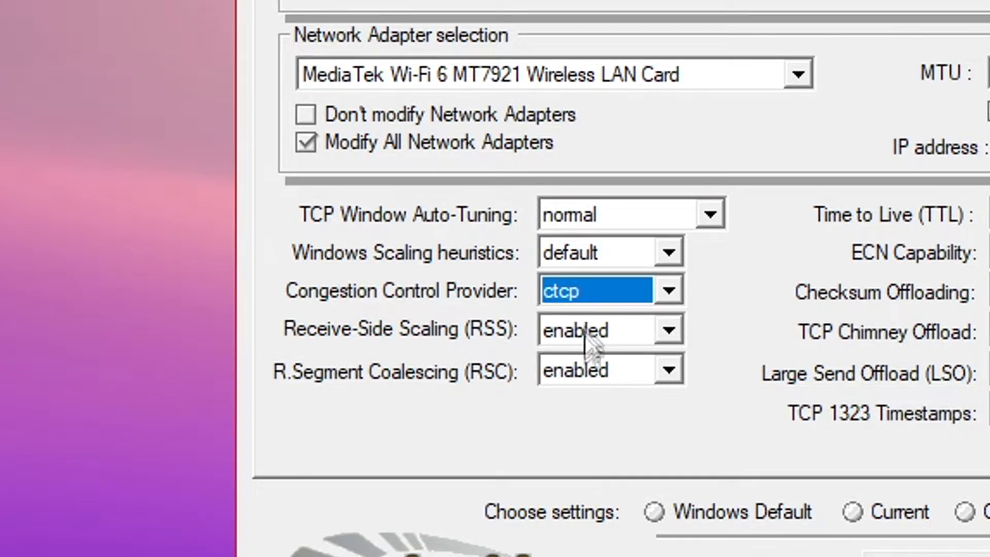
- Set Receive-Side Scaling and R.Segment Coalescing to enabled, and Windows Scaling heuristics to disabled
click(593, 337)
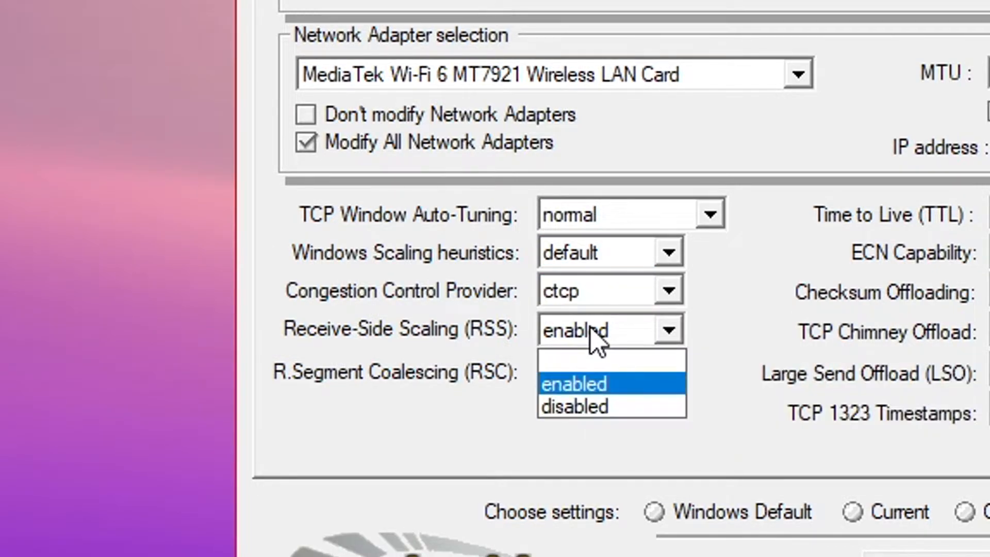
click(585, 384)
click(594, 378)
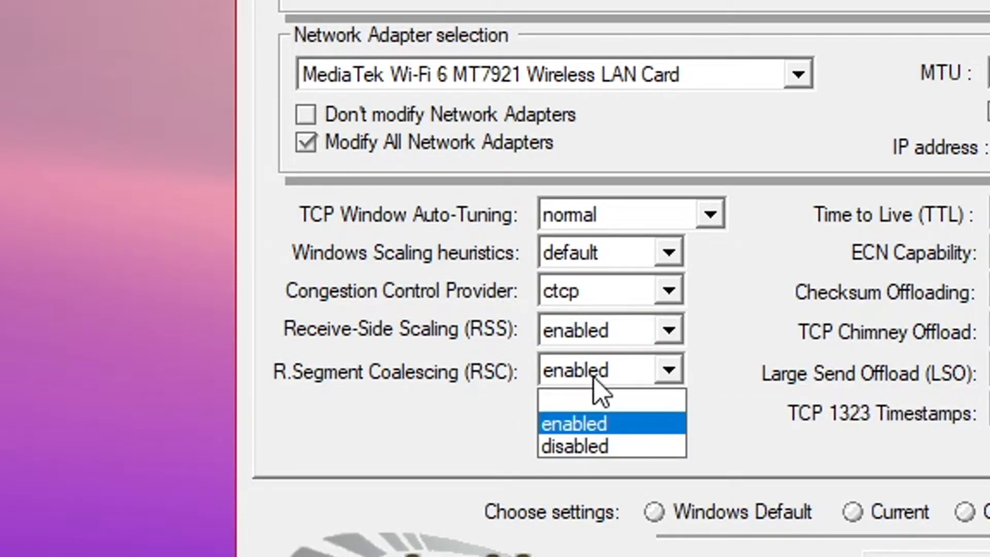
click(593, 423)
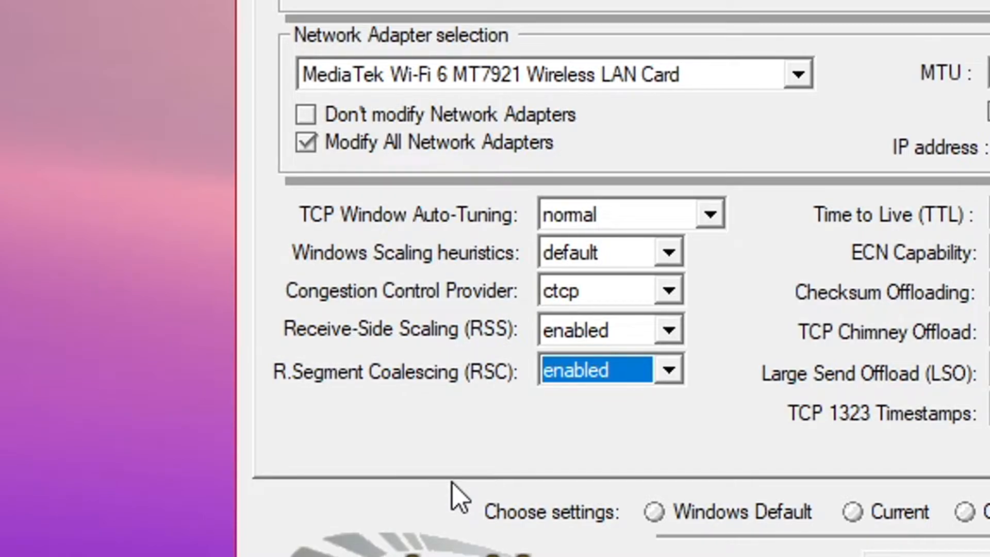
click(587, 258)
click(574, 329)
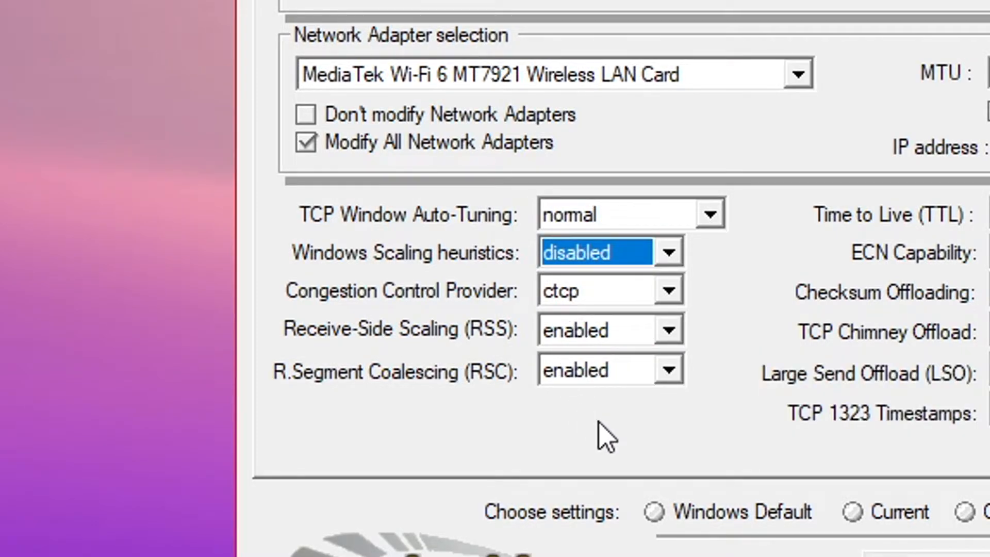
- Keep Time to Live at 64 and set both ECN Capability and Checksum Offloading to disabled
drag(772, 215, 638, 213)
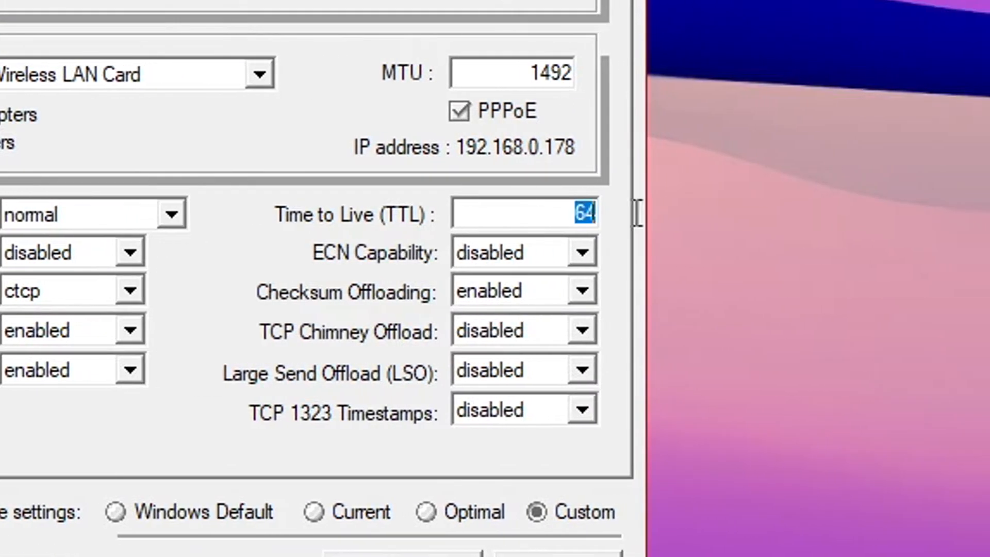
mouse_move(516, 264)
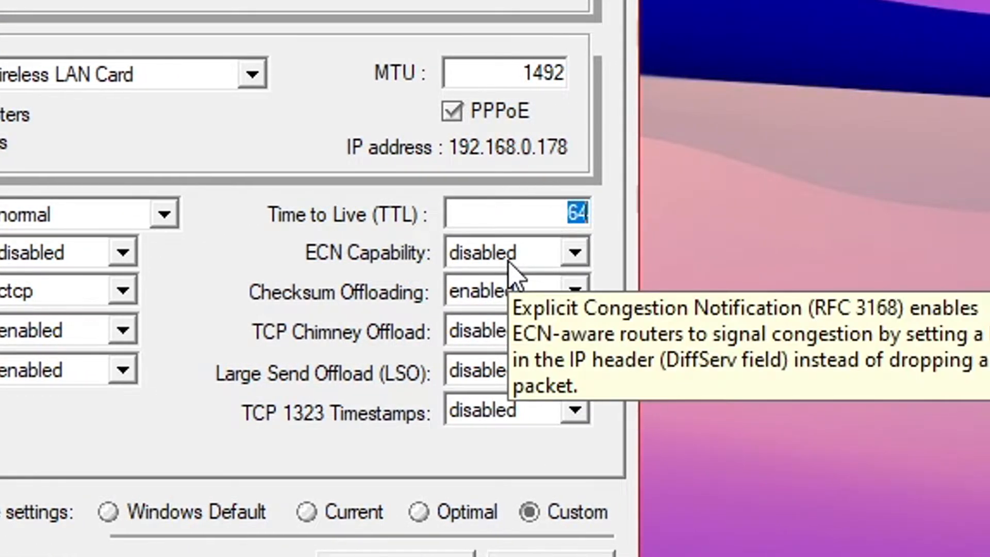
click(510, 263)
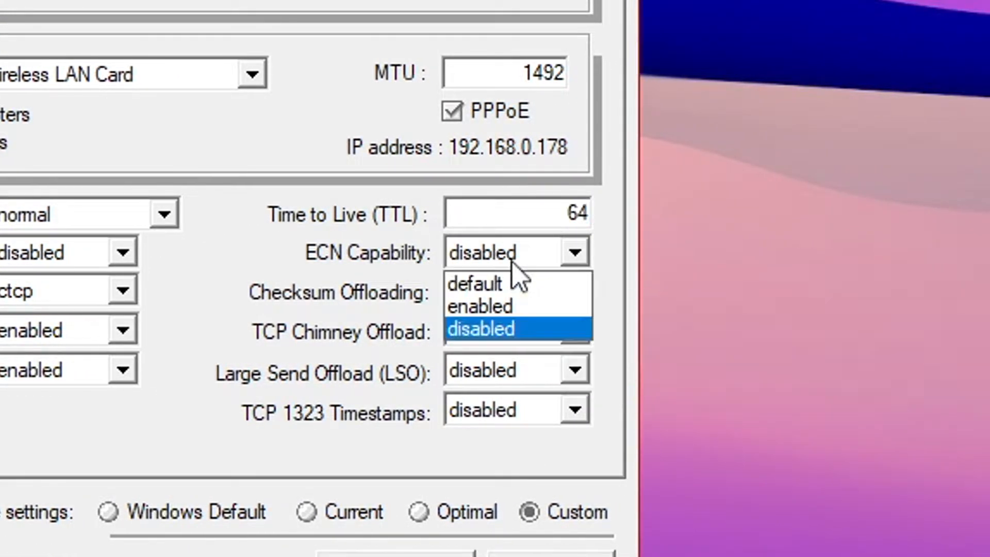
click(498, 327)
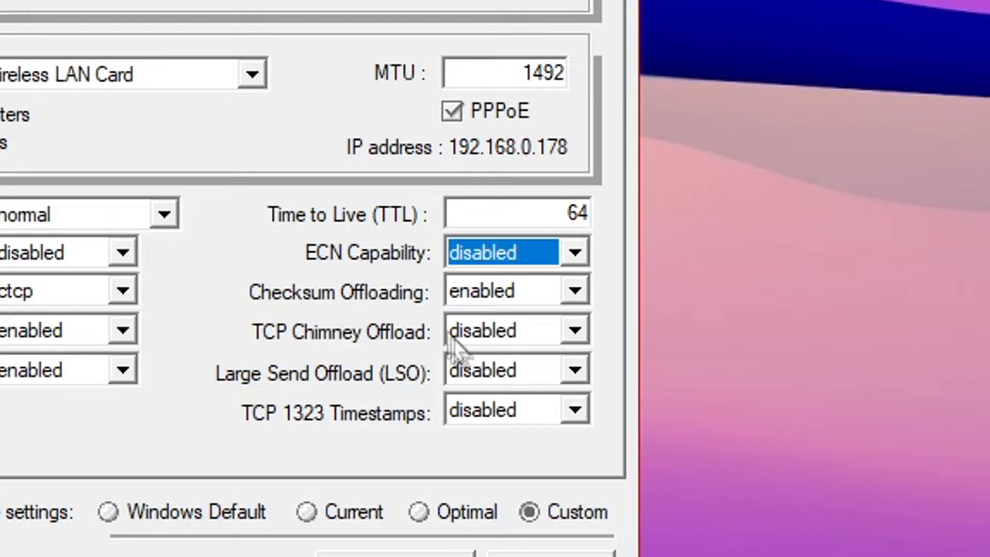
click(493, 292)
click(498, 367)
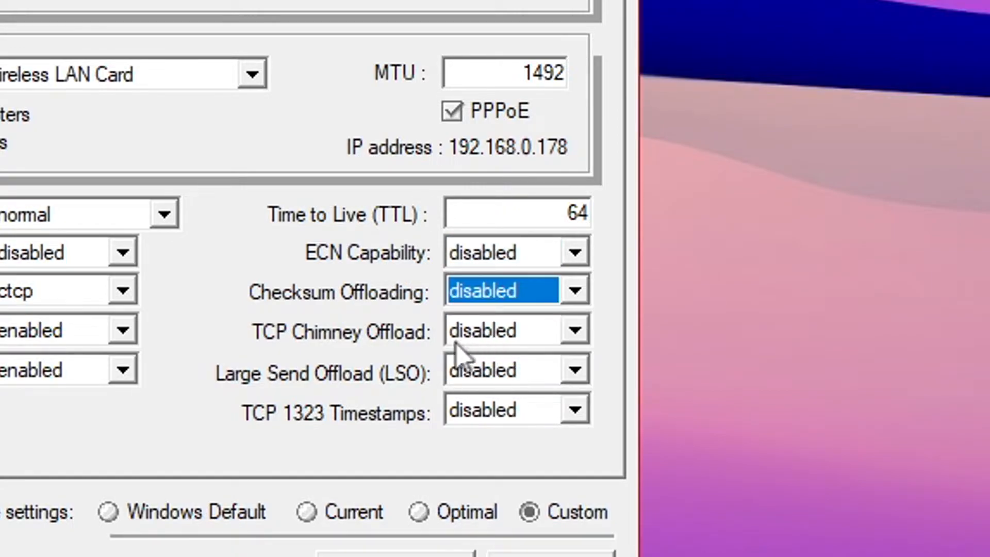
- Set TCP Chimney Offload, Large Send Offload and TCP 1323 Timestamps to disabled
click(504, 335)
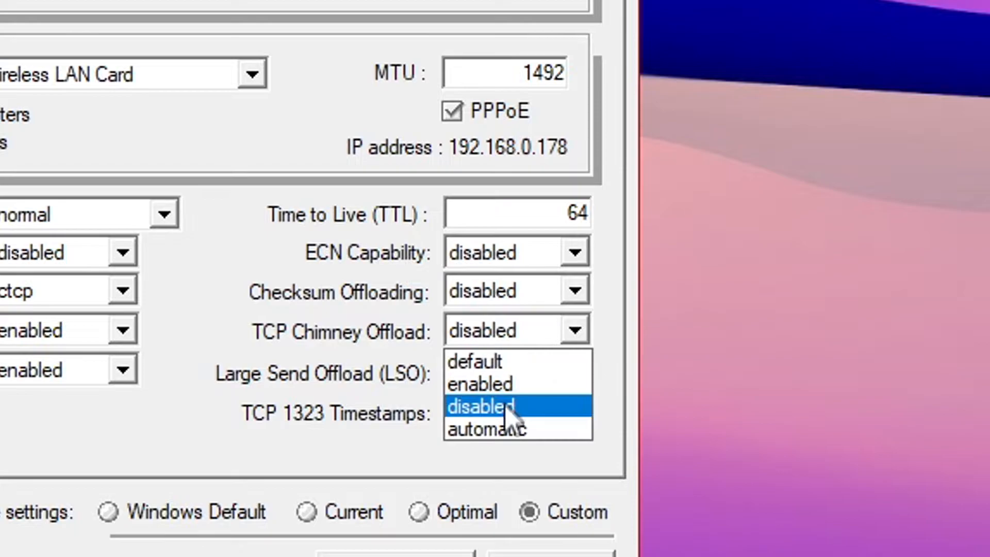
click(510, 407)
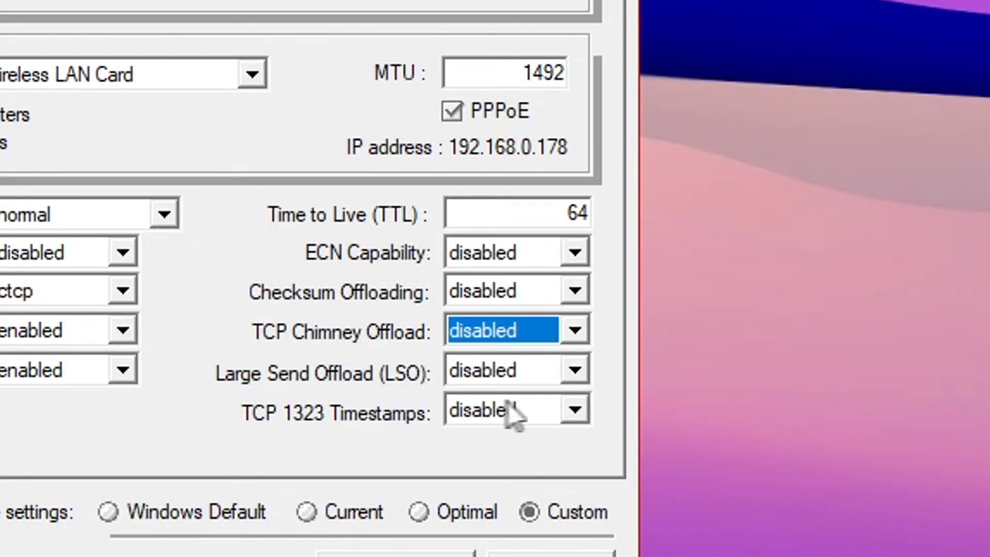
click(516, 372)
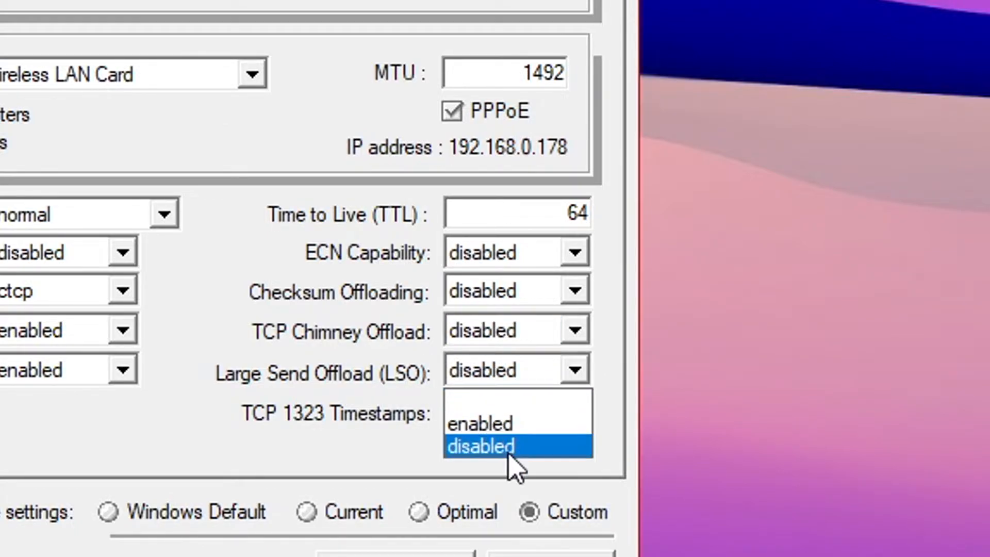
click(510, 447)
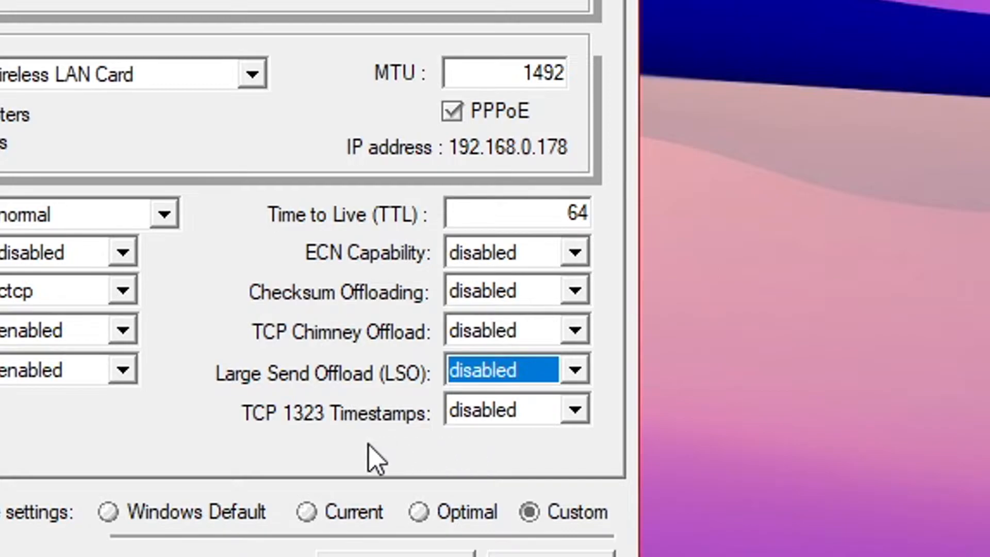
click(486, 407)
click(474, 485)
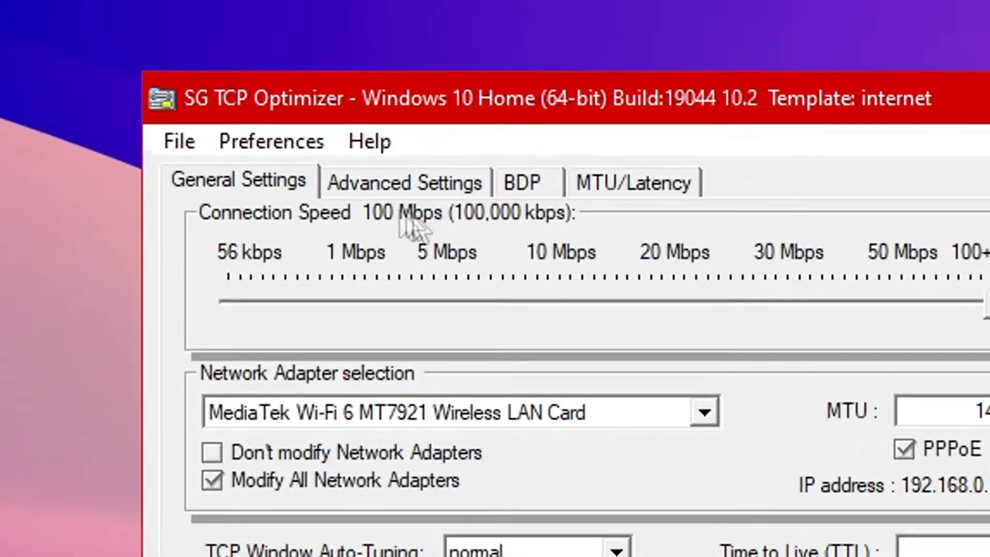
- In the advanced settings, set Max SYN Retransmissions to 2 and NonSackRttResiliency to disabled
click(409, 90)
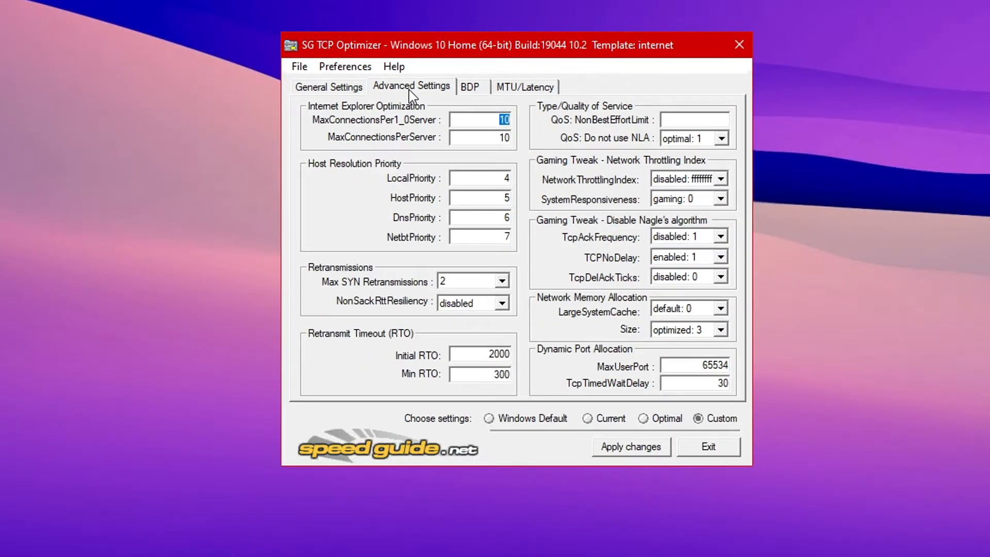
click(493, 121)
click(486, 180)
drag(502, 177, 536, 174)
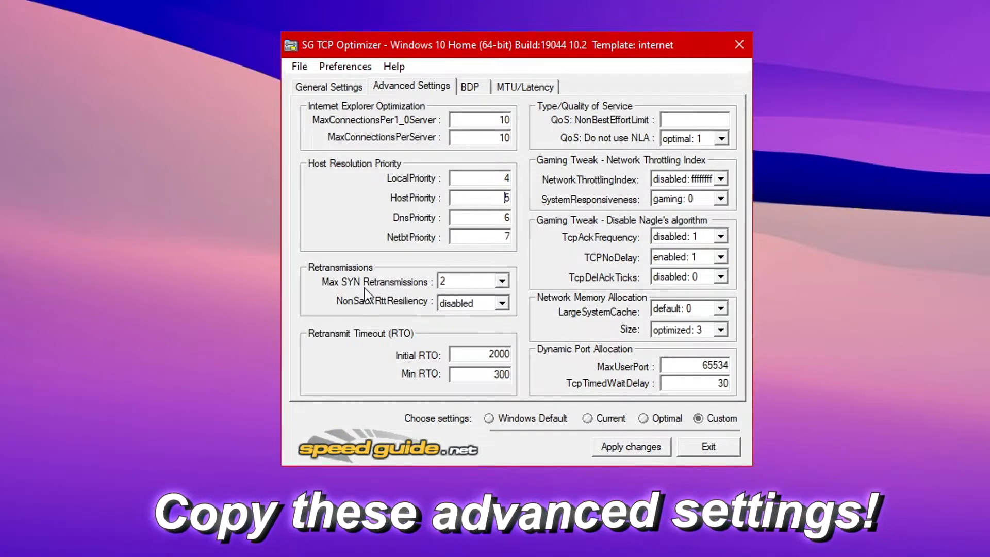
click(480, 281)
click(453, 316)
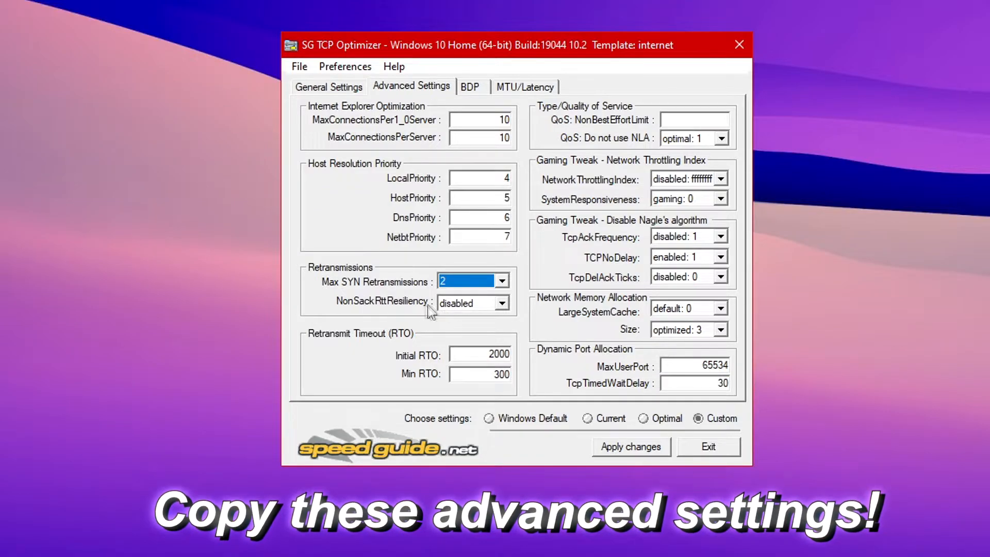
click(451, 304)
click(454, 338)
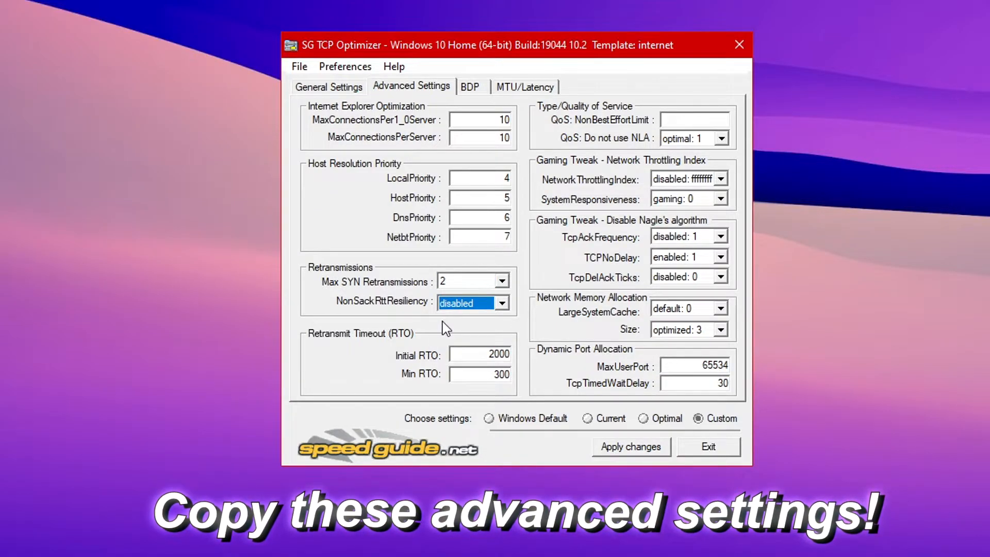
- Set QoS NonBestEffortLimit to 0, NetworkThrottlingIndex to disabled: ffffffff and SystemResponsiveness to gaming: 0
click(482, 354)
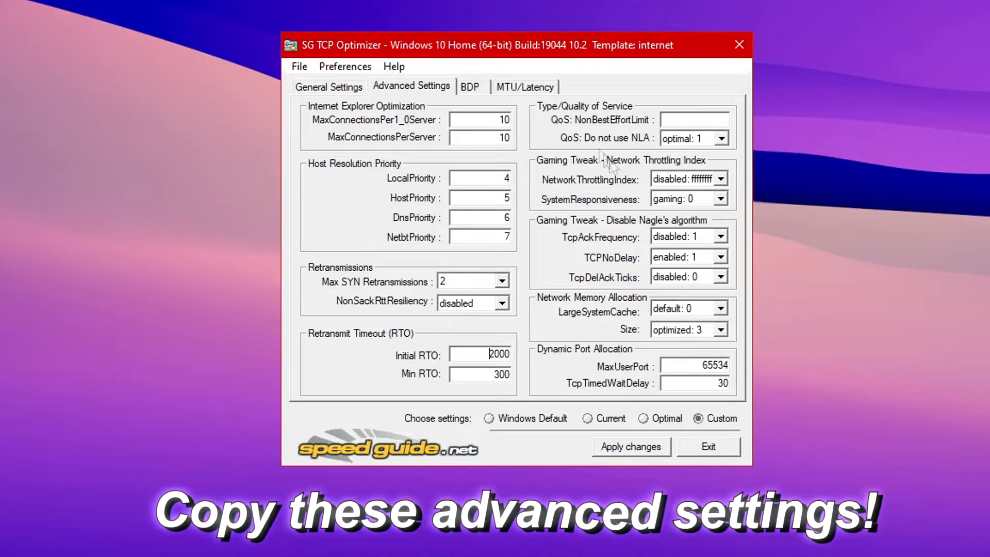
text(0)
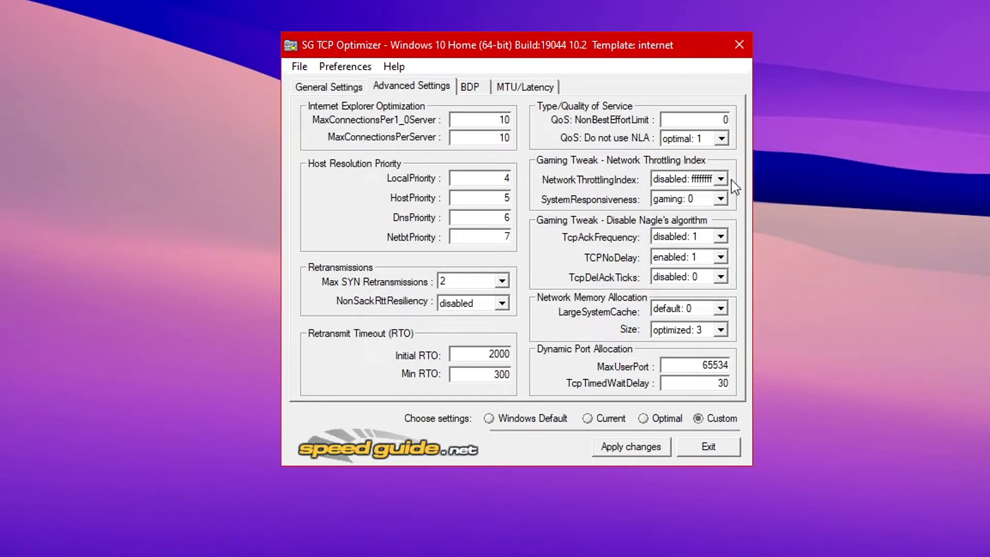
click(661, 180)
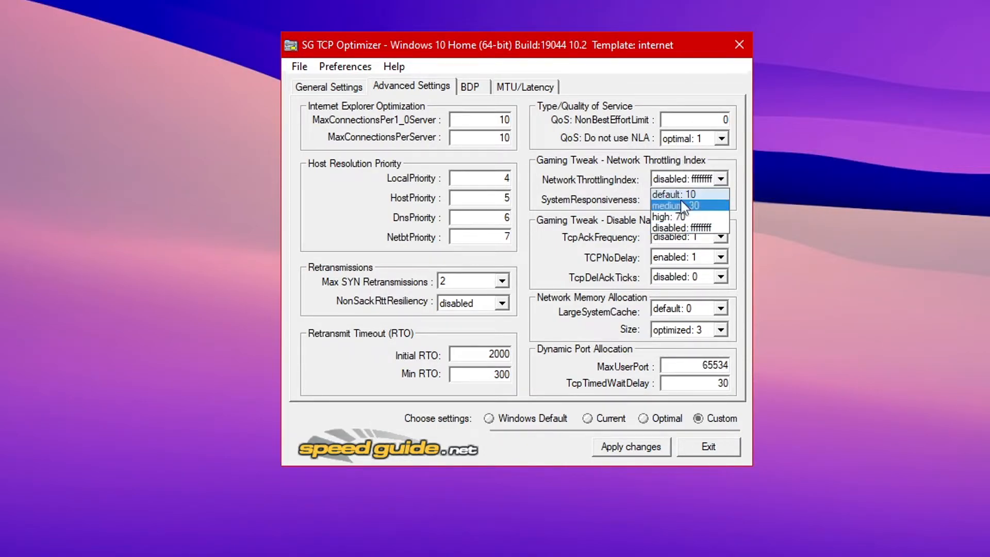
click(685, 228)
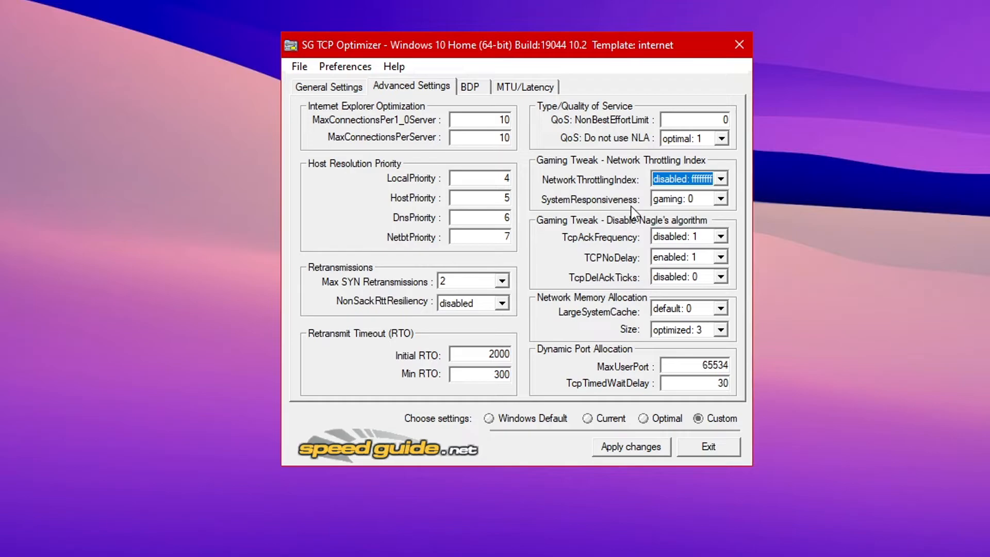
click(682, 202)
click(671, 223)
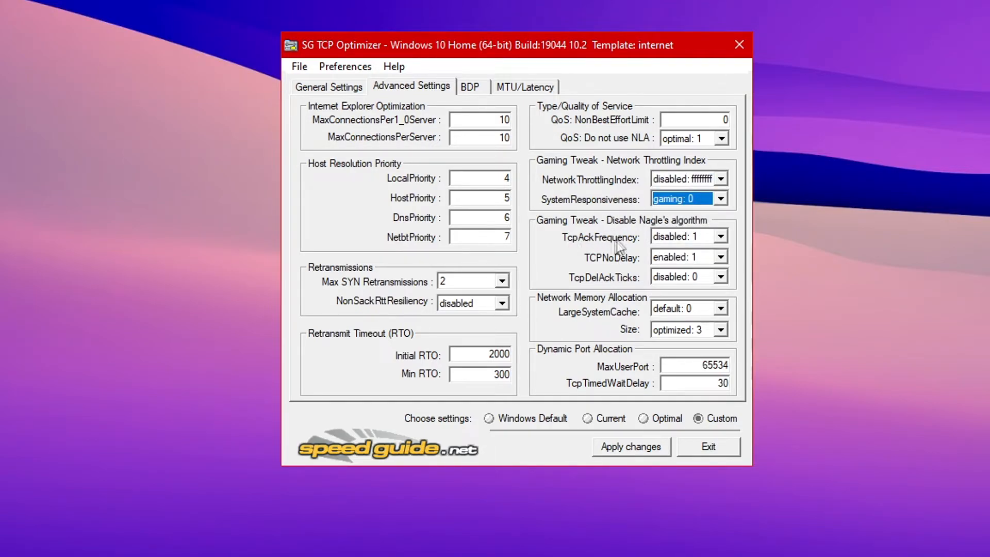
- For the Nagle's algorithm tweak, set TcpAckFrequency to disabled: 1, TCPNoDelay to enabled: 1 and TcpDelAckTicks to disabled: 0
click(686, 239)
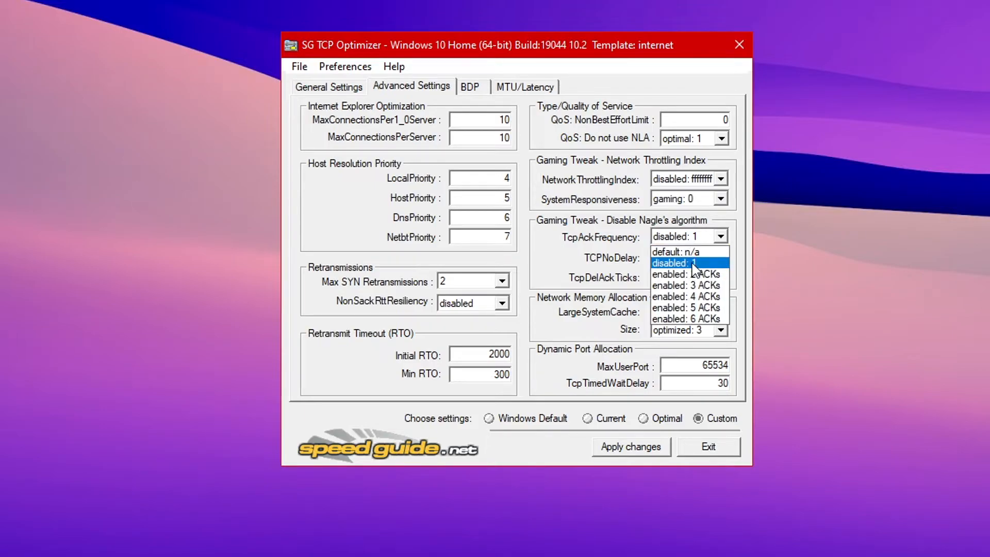
click(683, 264)
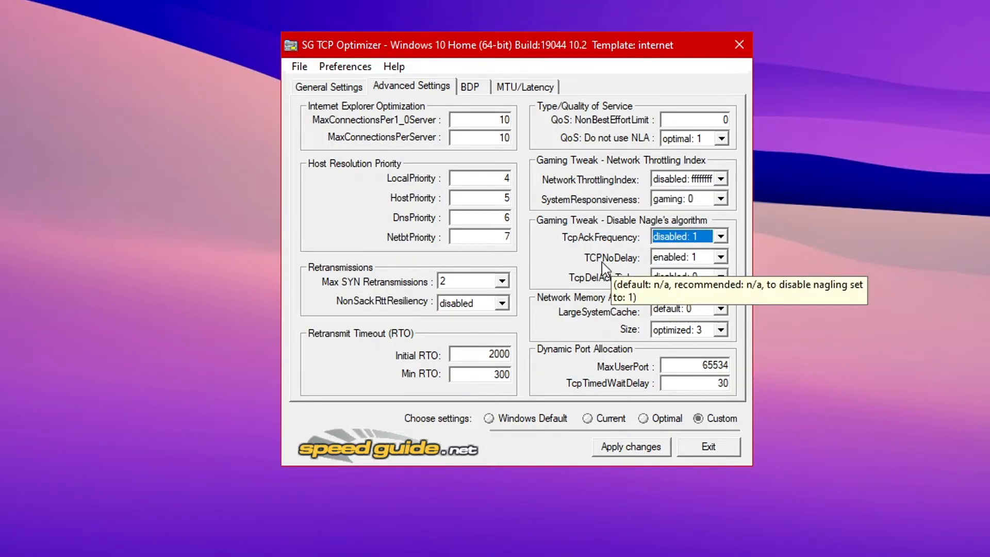
click(690, 258)
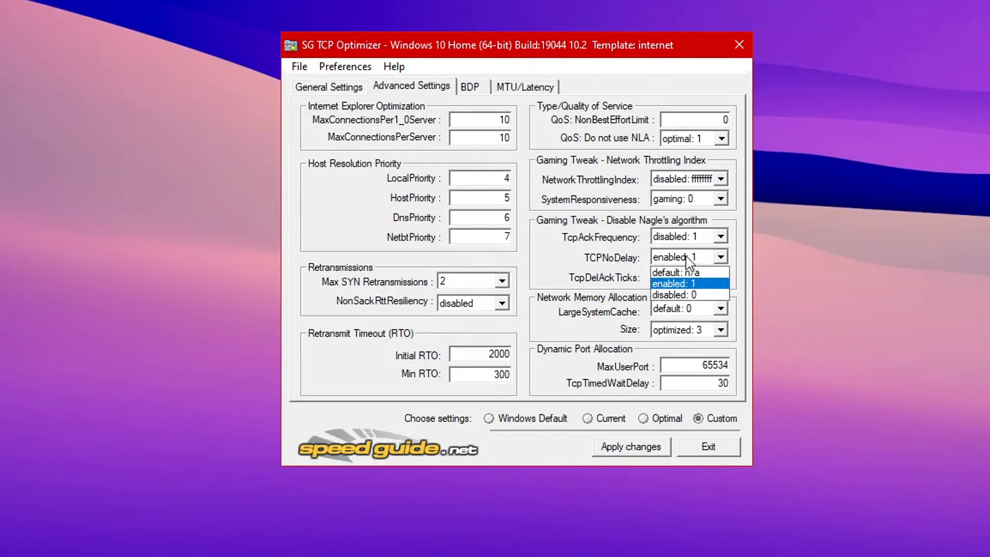
click(673, 284)
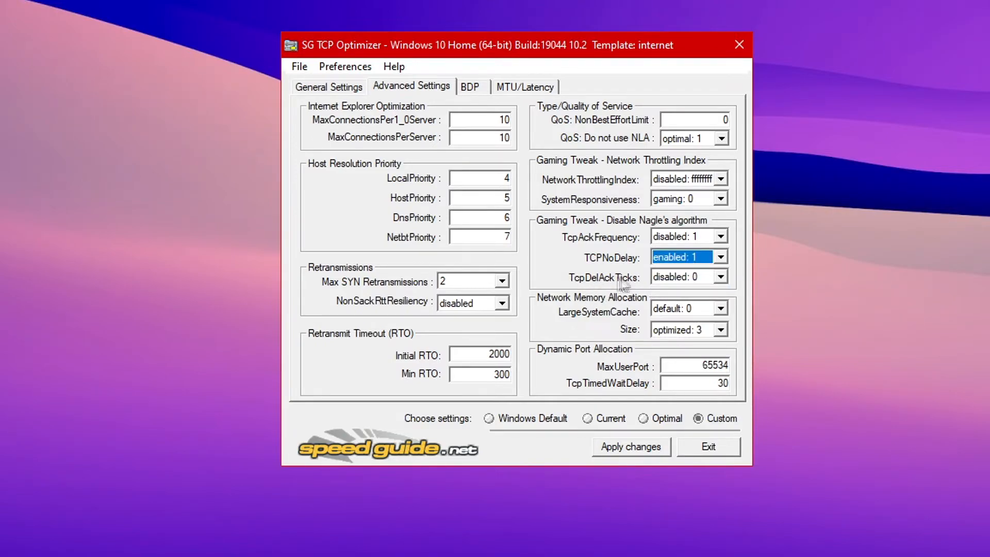
click(678, 278)
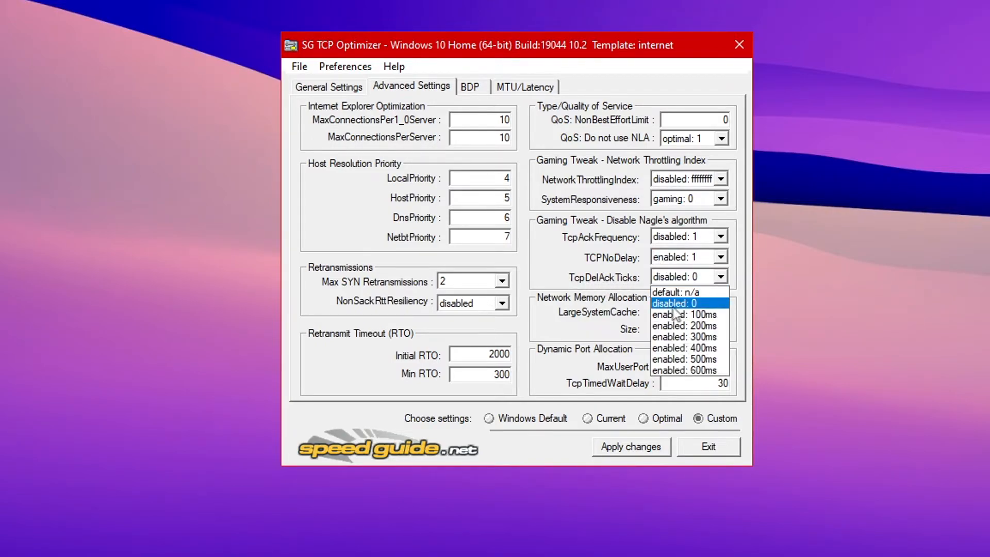
click(674, 304)
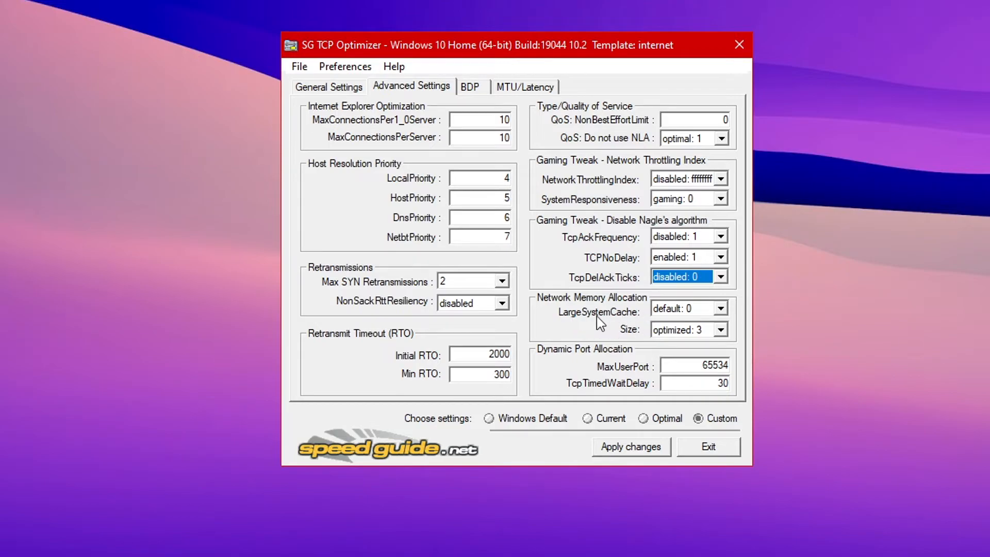
- Under network memory allocation, keep LargeSystemCache at default: 0 and set Size to default: 1
click(687, 309)
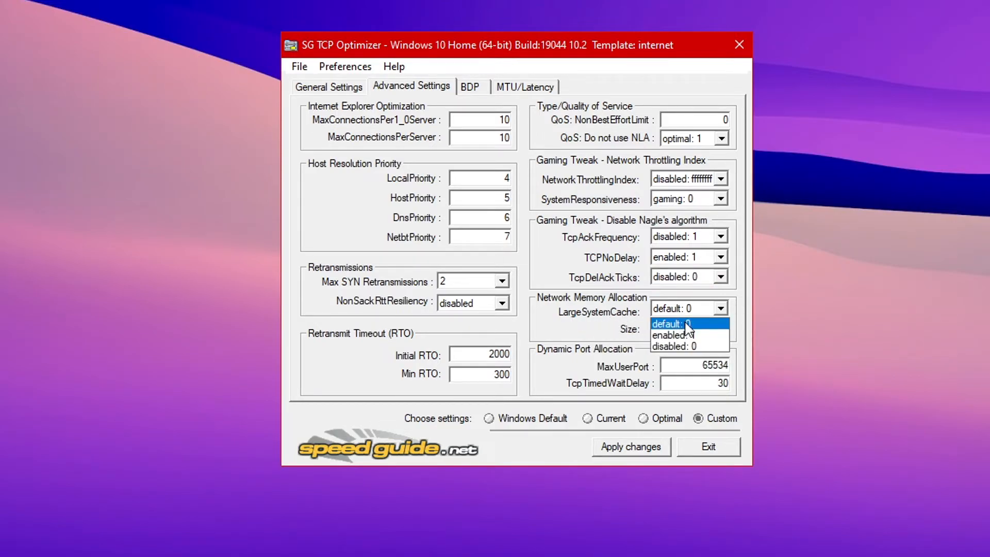
click(667, 326)
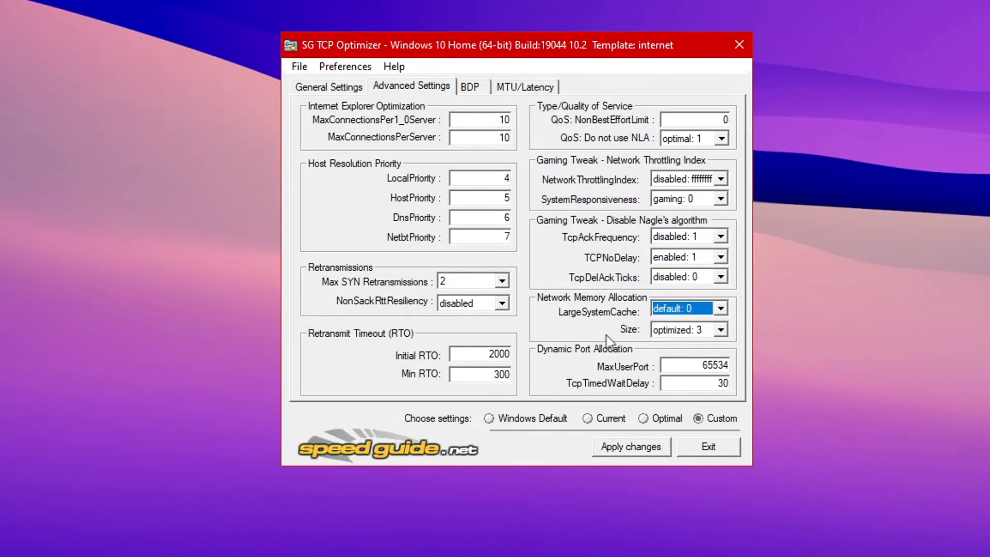
click(670, 335)
click(680, 342)
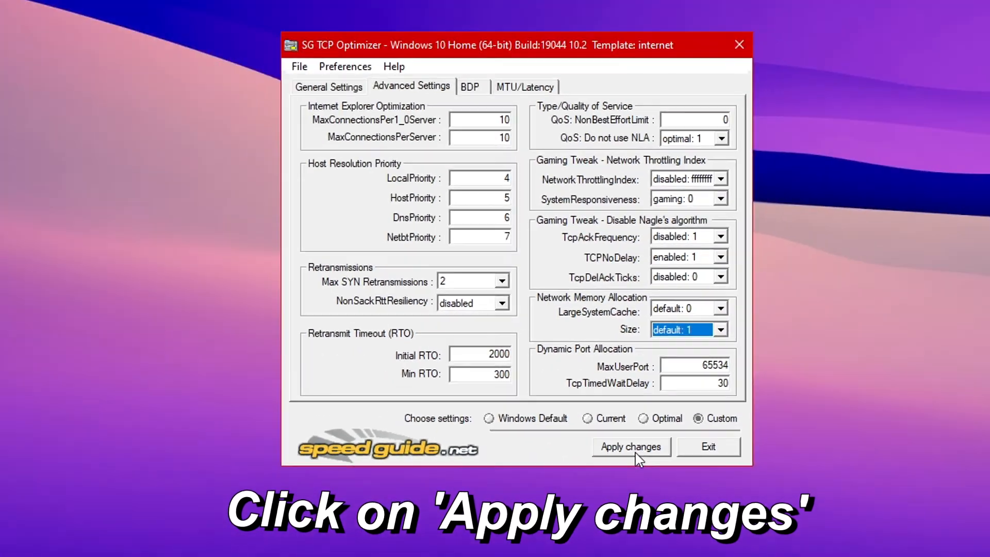
- Apply all the customised network settings and confirm the list of changes
click(454, 344)
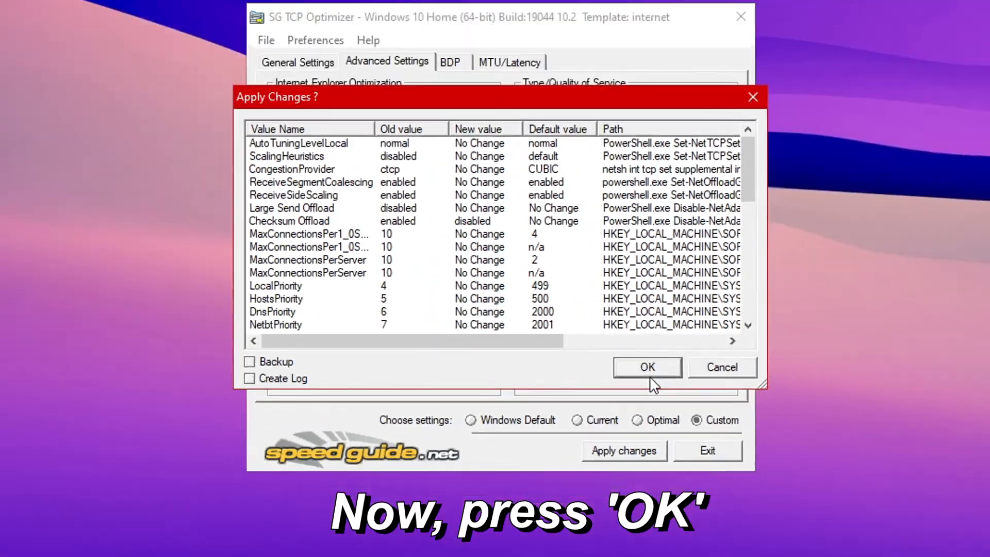
click(545, 343)
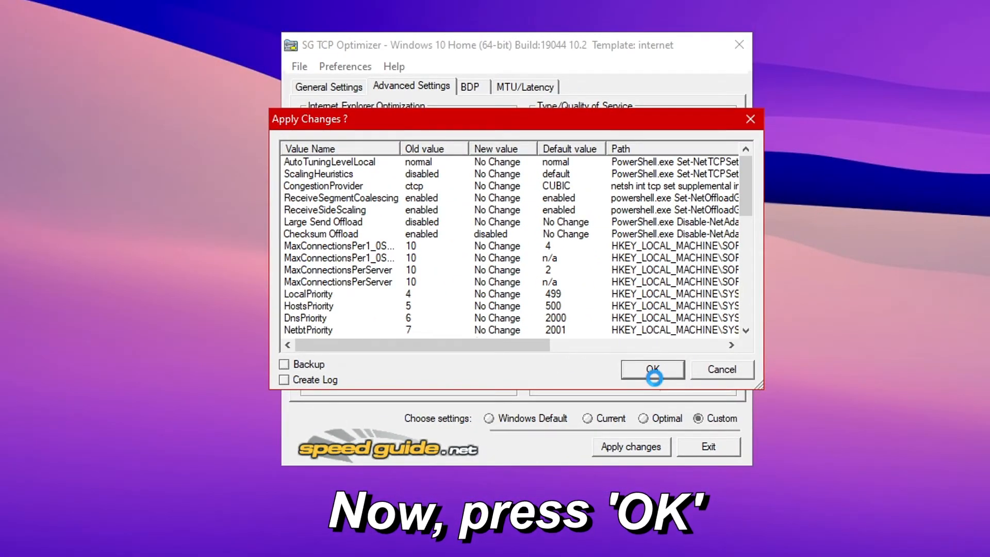